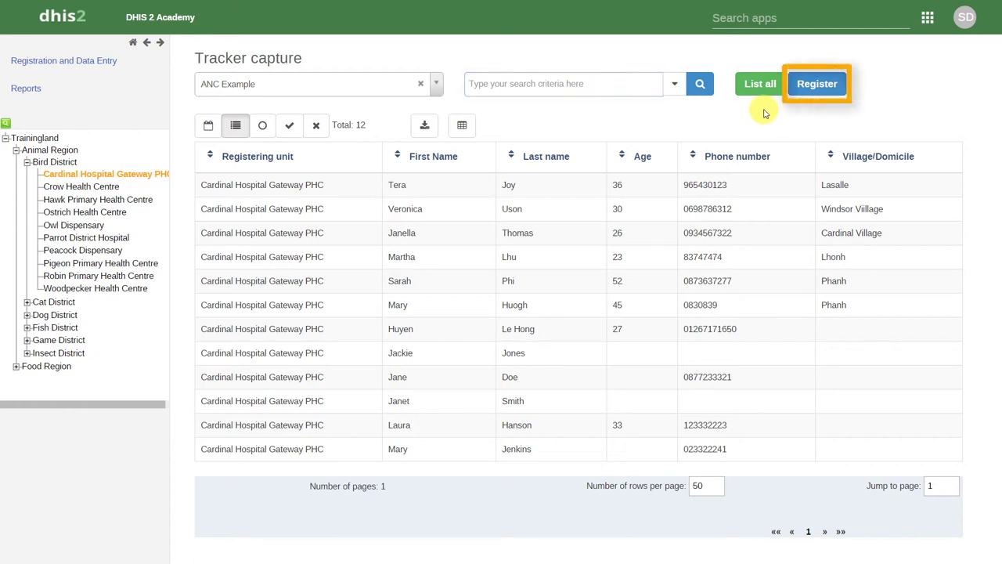
- Start a new ANC Example registration at Cardinal Hospital Gateway PHC
{"action": "left_click", "coordinate": [818, 92]}
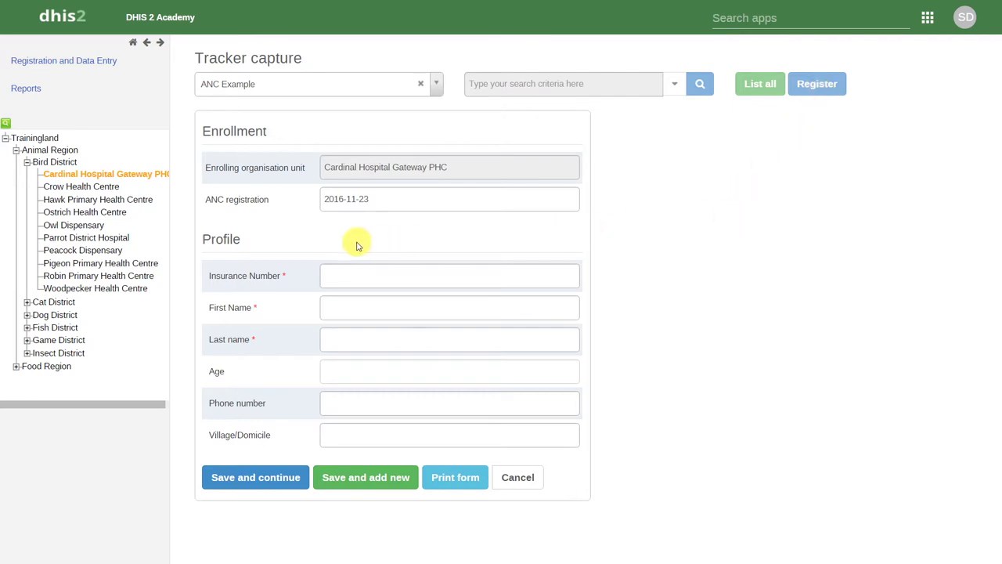
{"action": "left_click", "coordinate": [241, 280]}
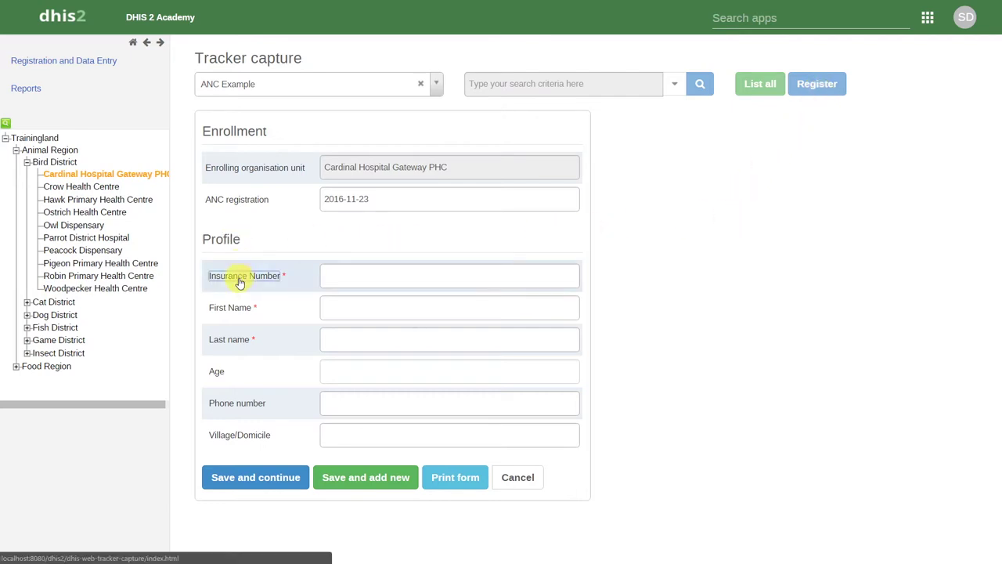
{"action": "left_click", "coordinate": [240, 280]}
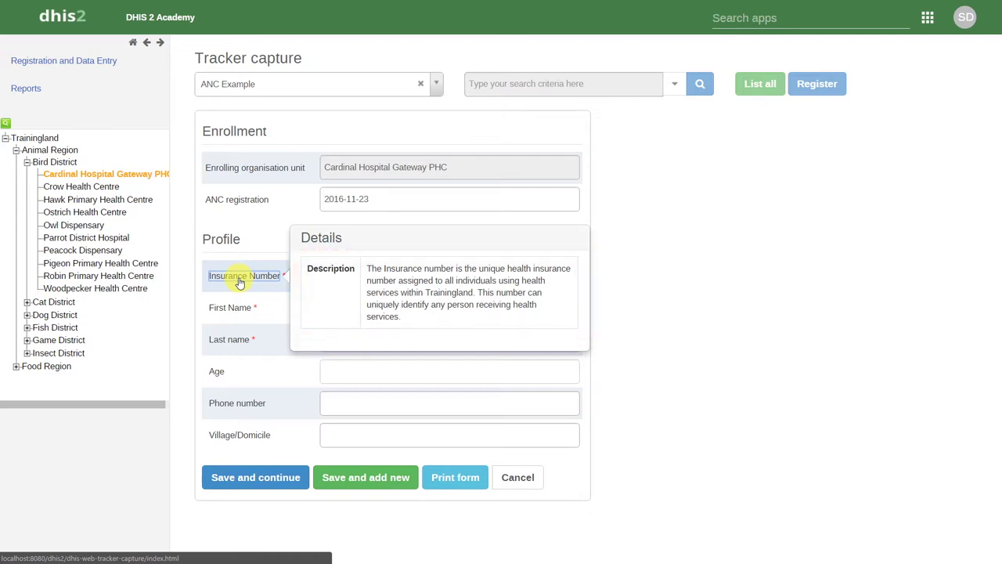
{"action": "left_click", "coordinate": [240, 280]}
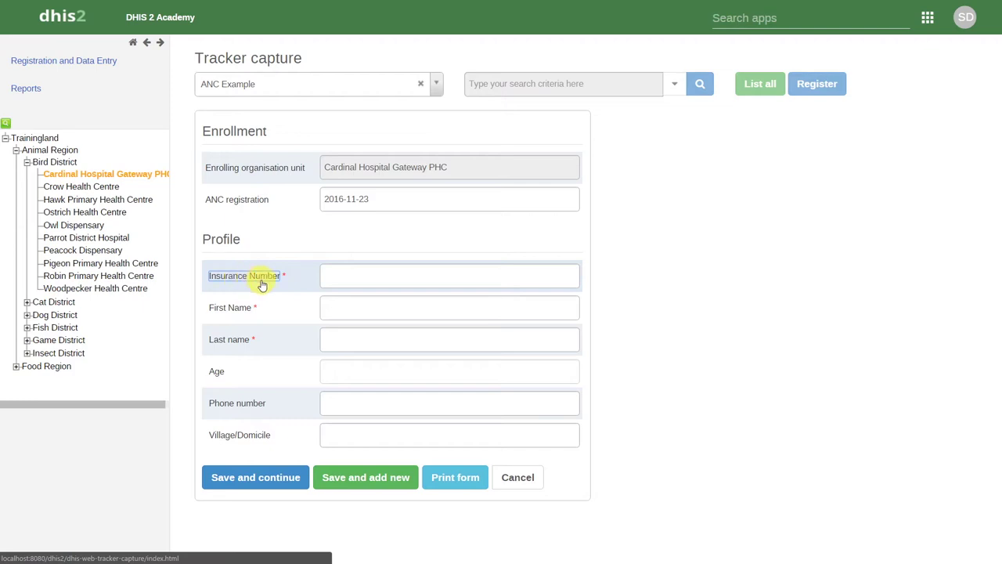
{"action": "left_click", "coordinate": [346, 275]}
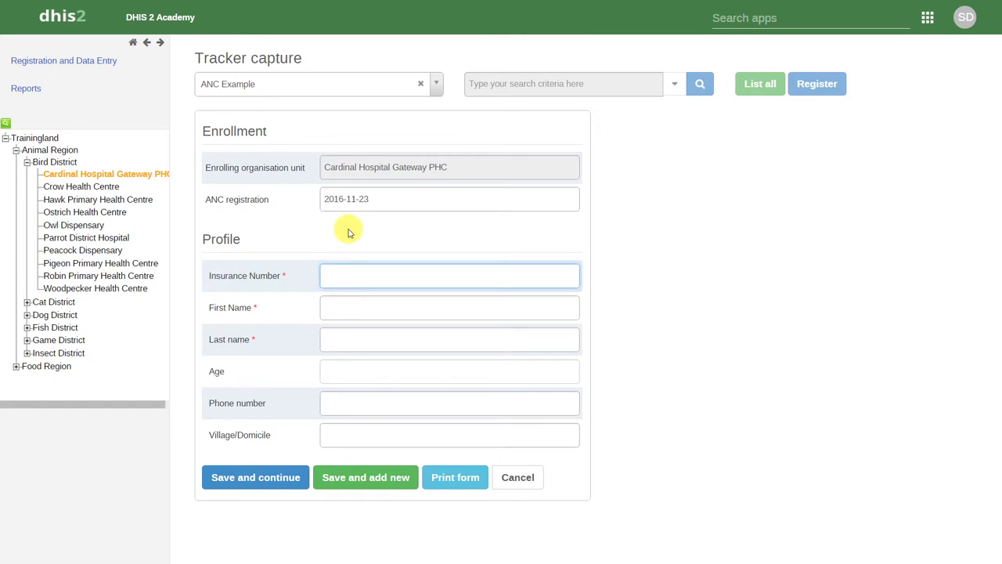
- Register a 34-year-old with insurance number, name, phone and village, save, then dismiss the confirmation
{"action": "type", "text": "123456987"}
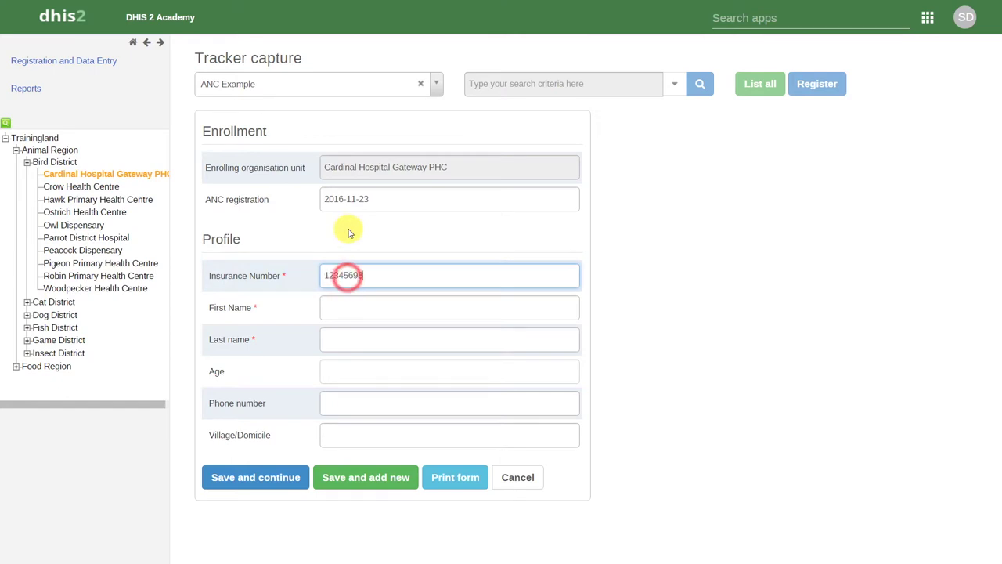
{"action": "key", "text": "Tab"}
{"action": "key", "text": "Tab"}
{"action": "key", "text": "Tab"}
{"action": "type", "text": "34"}
{"action": "key", "text": "Tab"}
{"action": "key", "text": "Tab"}
{"action": "type", "text": "Essex"}
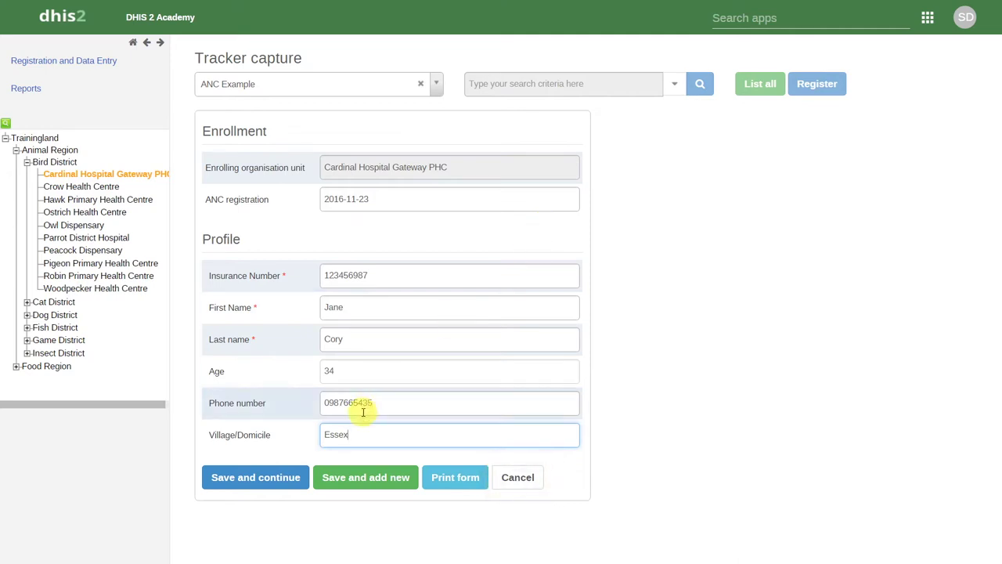
{"action": "left_click", "coordinate": [350, 477]}
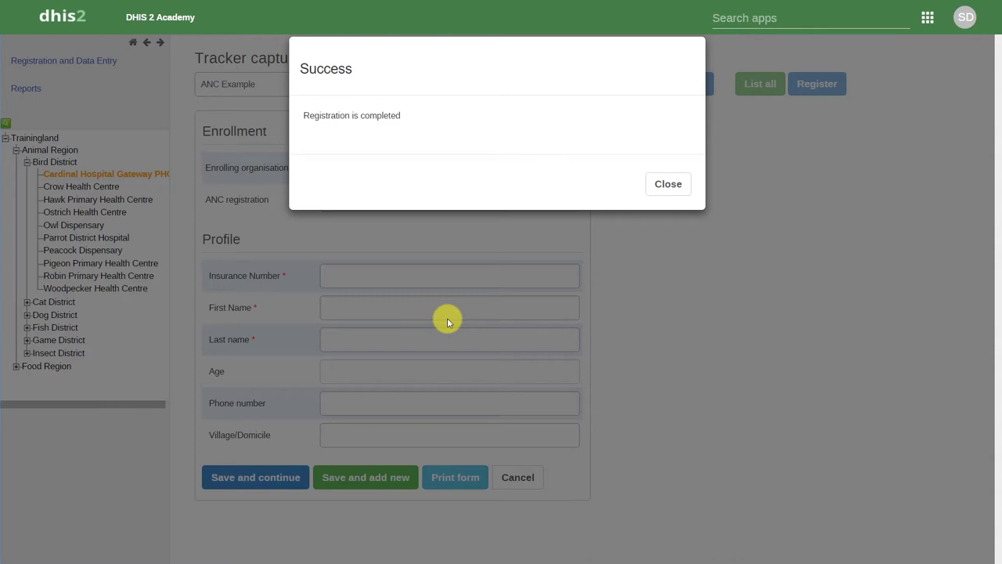
{"action": "left_click", "coordinate": [665, 184]}
- Enter the second person's insurance number, names, age 32, phone and village, then save and continue
{"action": "left_click", "coordinate": [425, 279]}
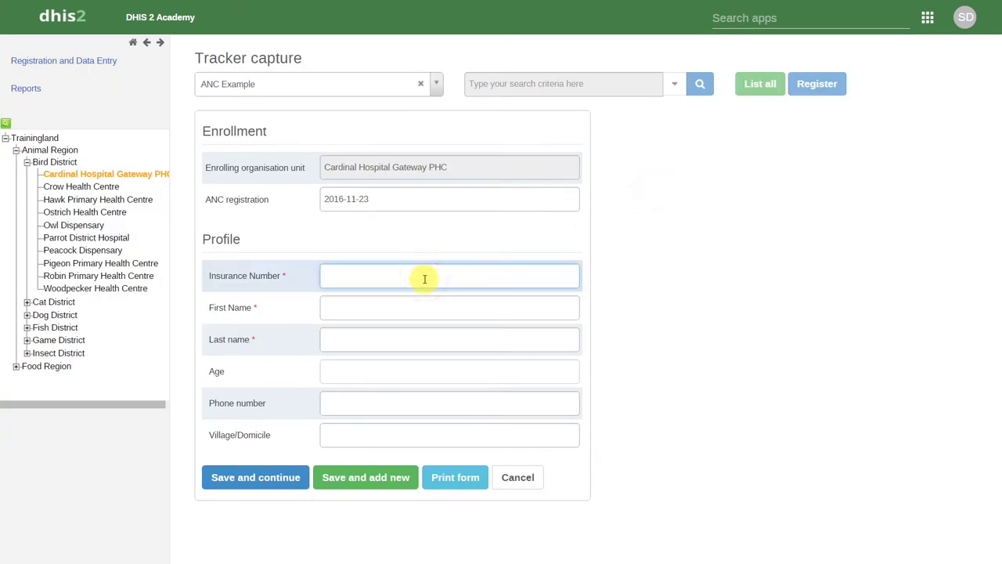
{"action": "key", "text": "Tab"}
{"action": "key", "text": "Tab"}
{"action": "key", "text": "Tab"}
{"action": "type", "text": "32"}
{"action": "key", "text": "Tab"}
{"action": "key", "text": "Tab"}
{"action": "type", "text": "Chatham"}
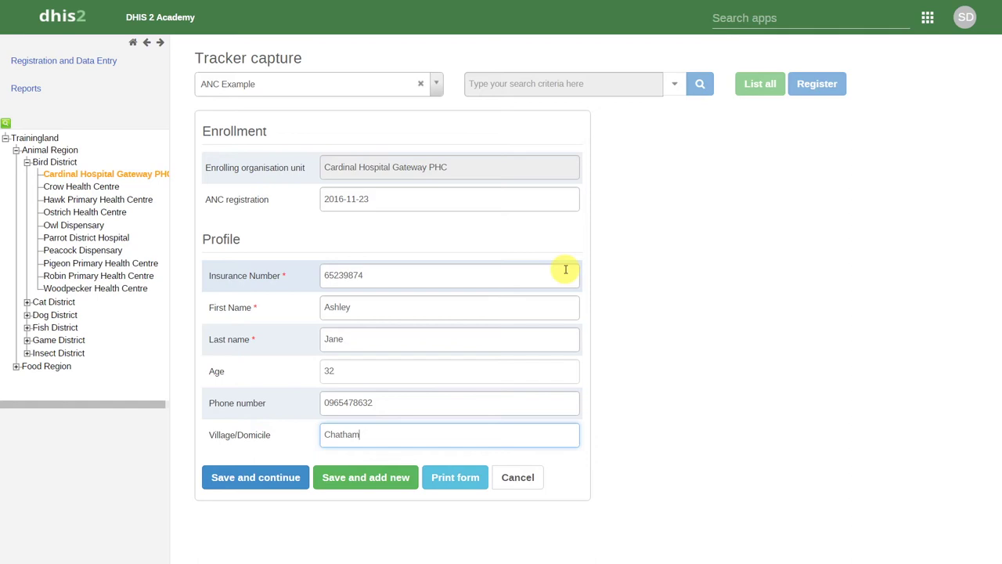
{"action": "left_click", "coordinate": [249, 483]}
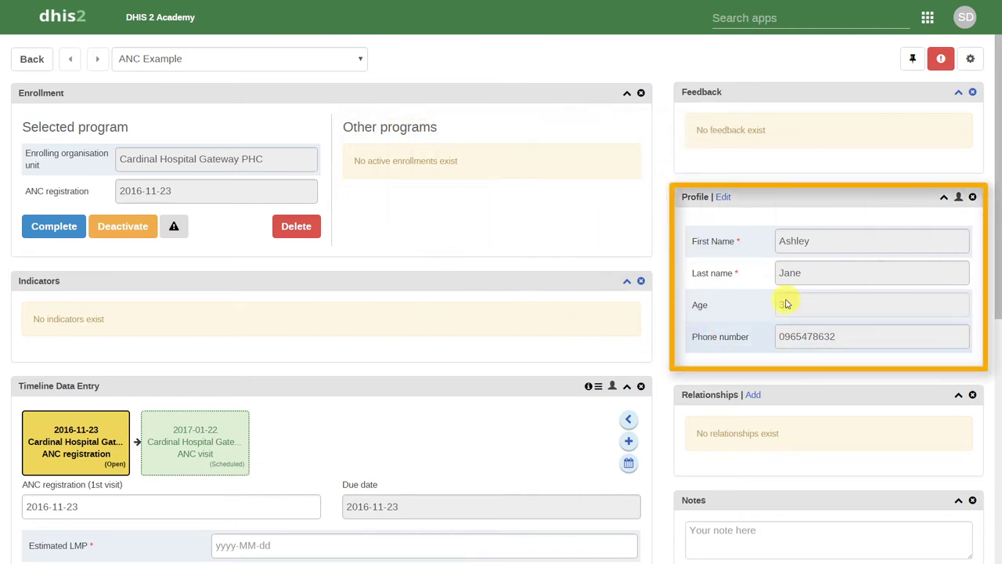
- Close the Notes, Feedback and Indicators widgets on the person's dashboard
{"action": "left_click_drag", "start_coordinate": [995, 224], "coordinate": [999, 362]}
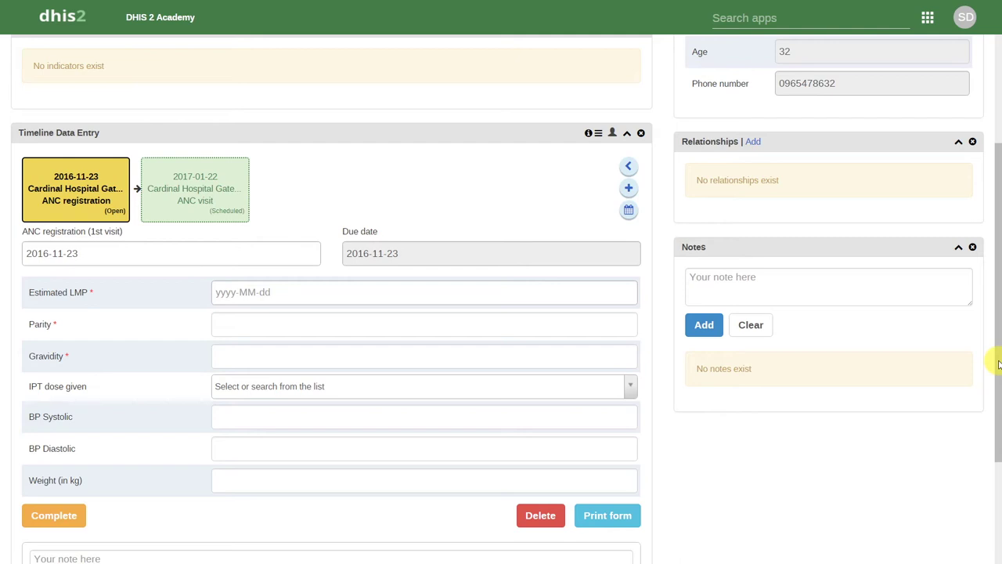
{"action": "left_click", "coordinate": [972, 249]}
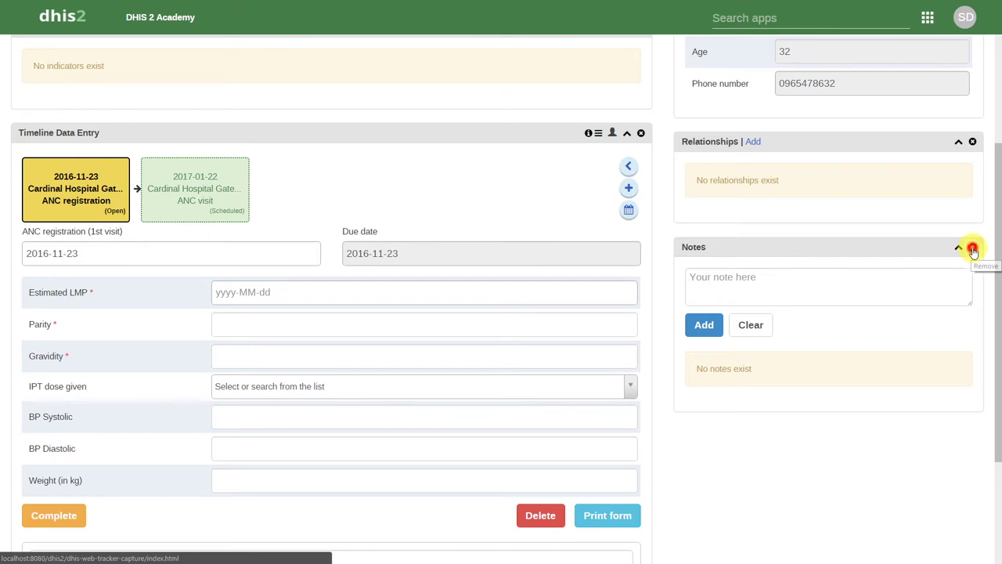
{"action": "scroll", "coordinate": [988, 232], "scroll_direction": "up", "scroll_amount": 3}
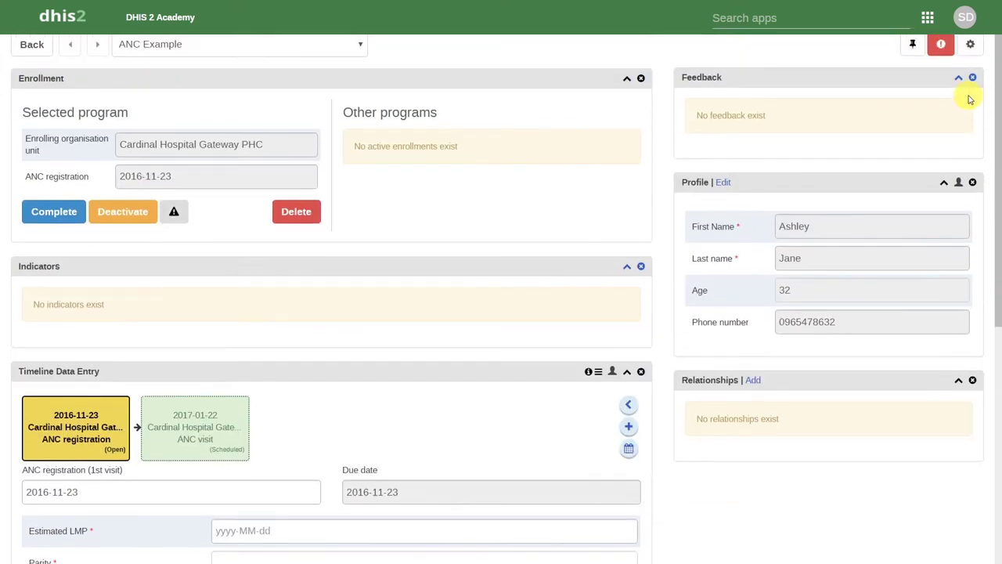
{"action": "left_click", "coordinate": [972, 77]}
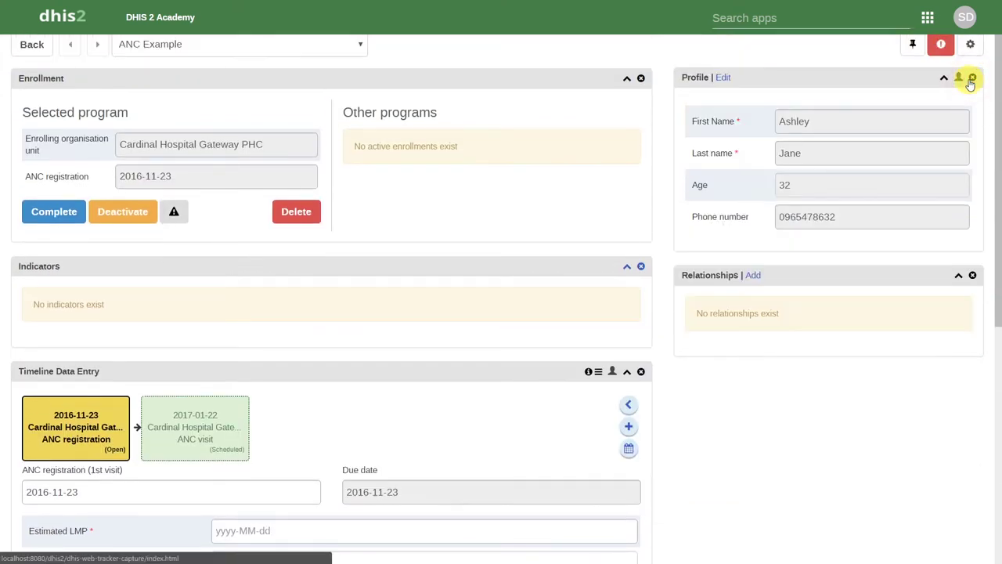
{"action": "left_click", "coordinate": [640, 268]}
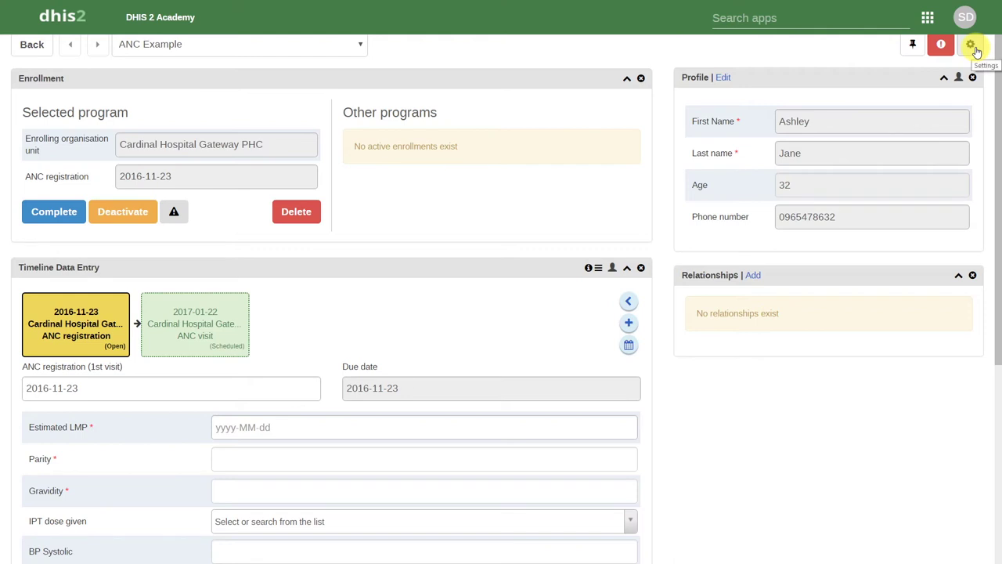
{"action": "left_click", "coordinate": [971, 45]}
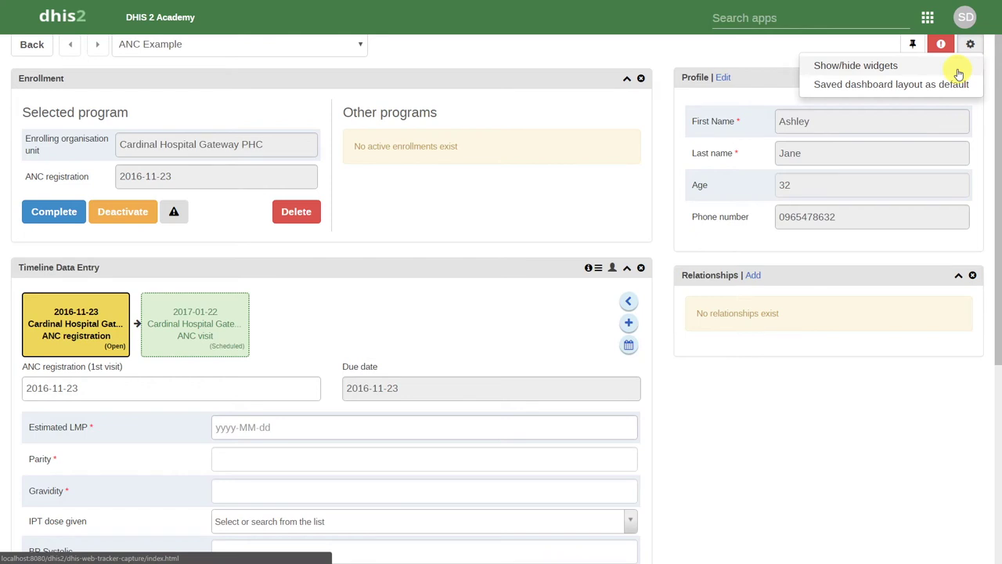
- Tick Messaging under Show/hide widgets so the SMS widget with her phone number appears
{"action": "left_click", "coordinate": [958, 69]}
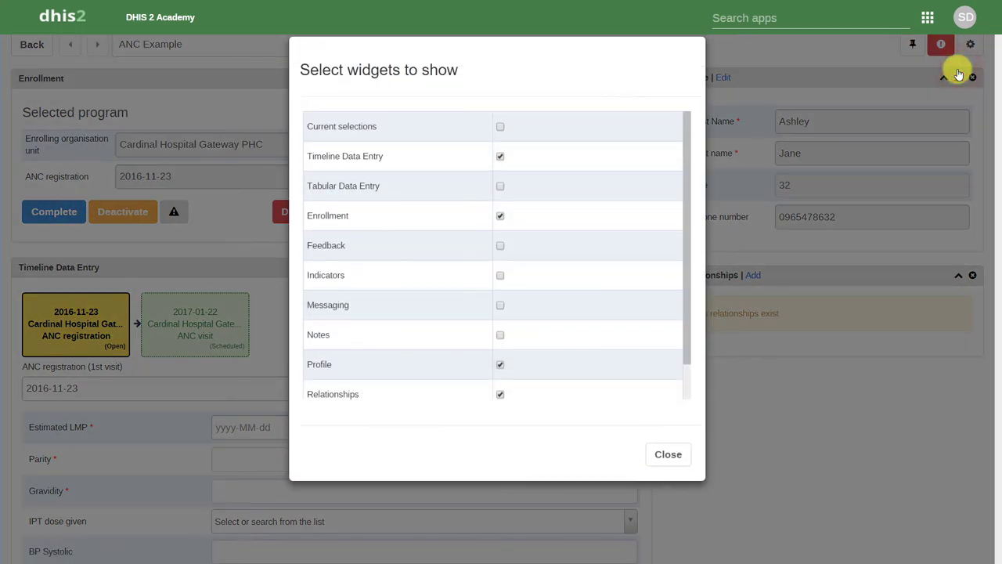
{"action": "left_click_drag", "start_coordinate": [689, 151], "coordinate": [691, 209]}
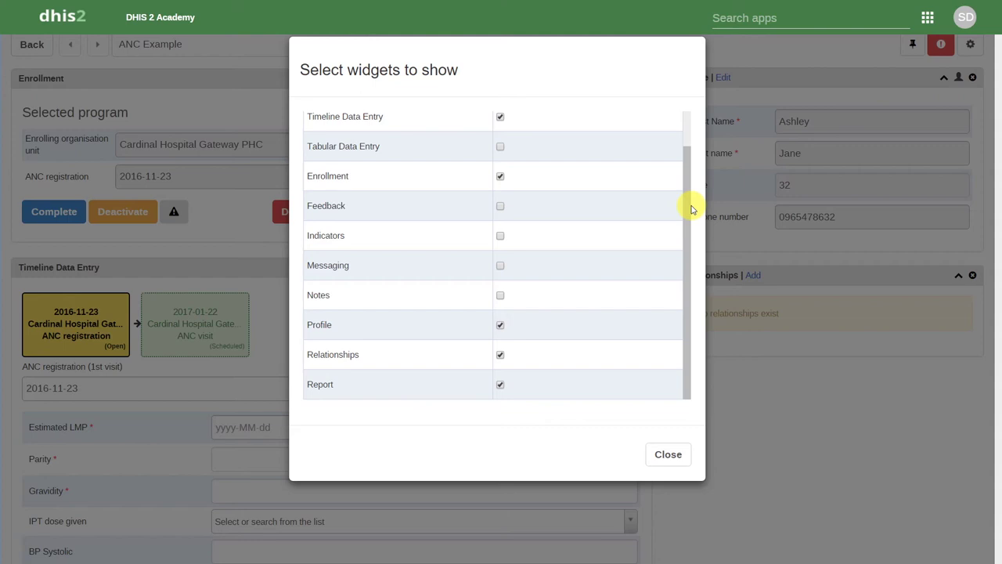
{"action": "left_click_drag", "start_coordinate": [691, 208], "coordinate": [692, 227]}
{"action": "left_click", "coordinate": [501, 267]}
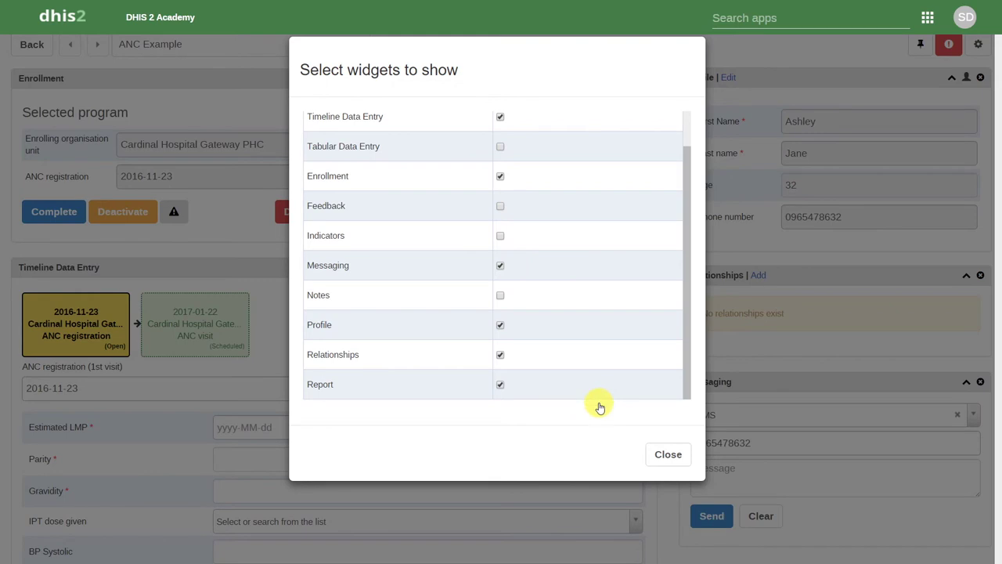
{"action": "left_click", "coordinate": [678, 458]}
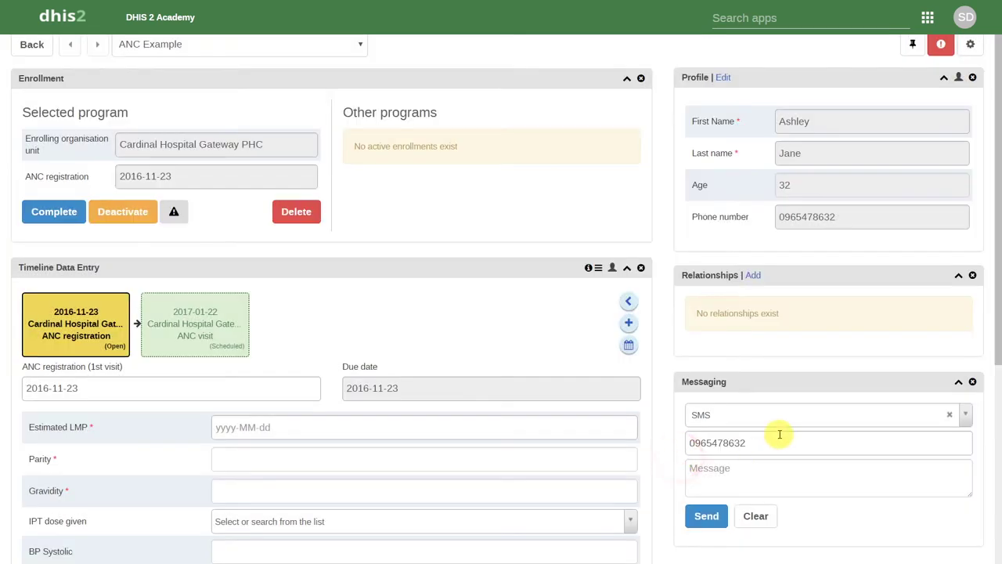
{"action": "left_click", "coordinate": [817, 424]}
{"action": "left_click", "coordinate": [818, 423]}
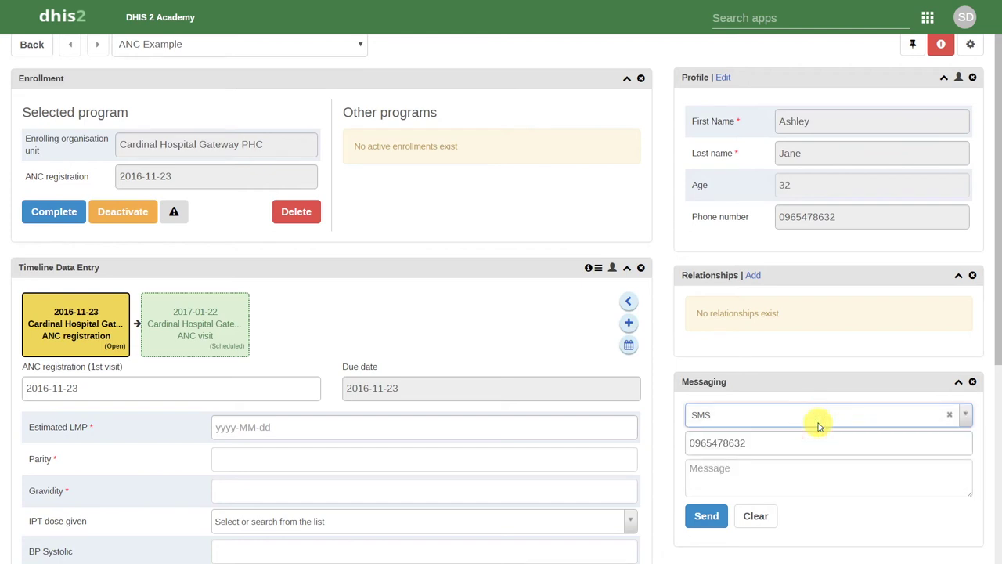
{"action": "left_click", "coordinate": [818, 425]}
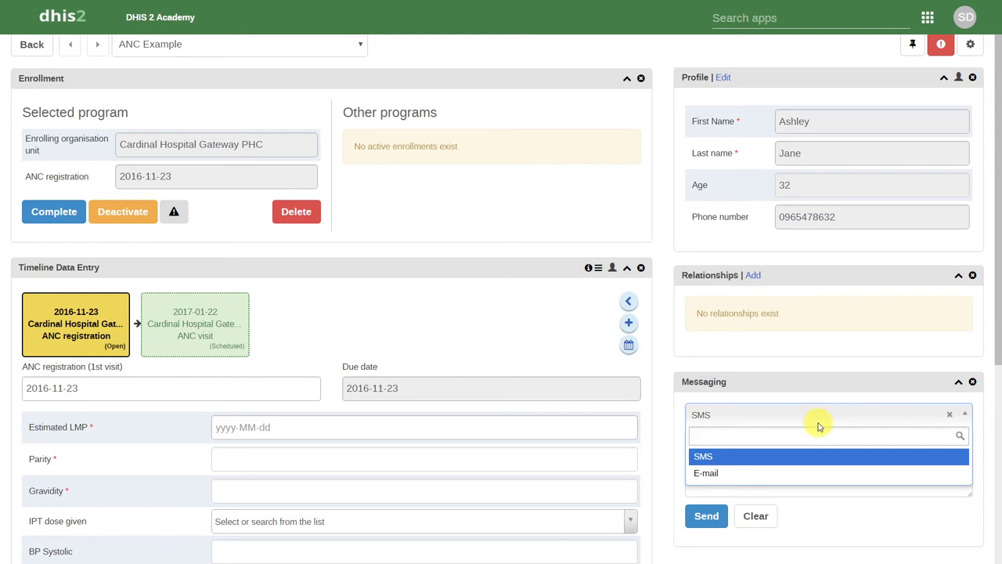
{"action": "left_click", "coordinate": [818, 423]}
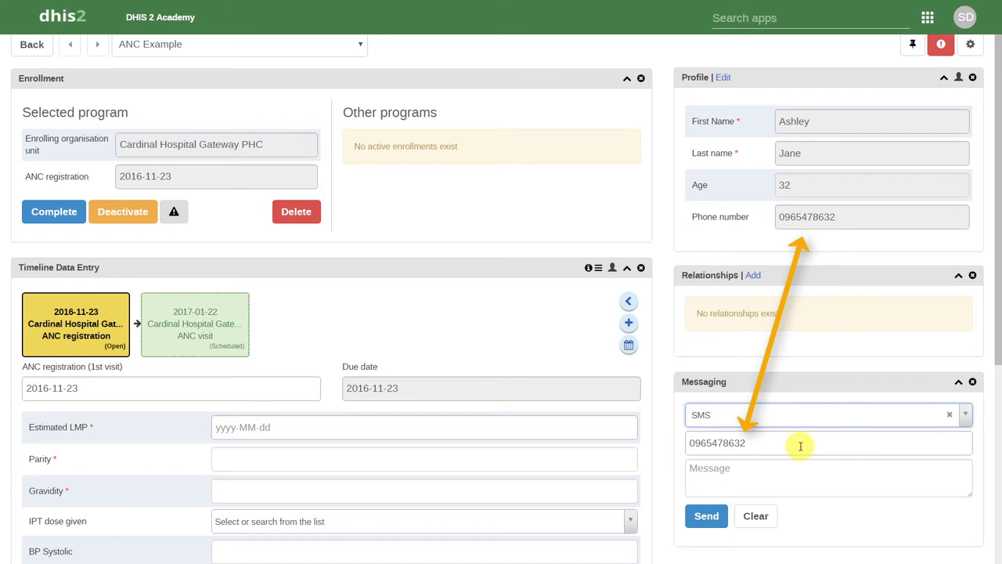
{"action": "left_click", "coordinate": [666, 405]}
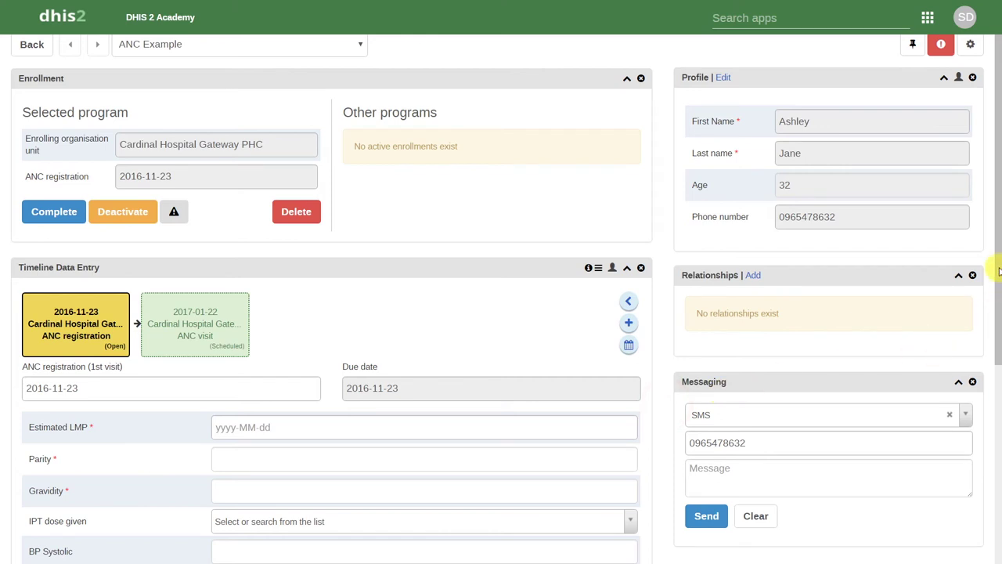
{"action": "left_click_drag", "start_coordinate": [995, 271], "coordinate": [991, 369]}
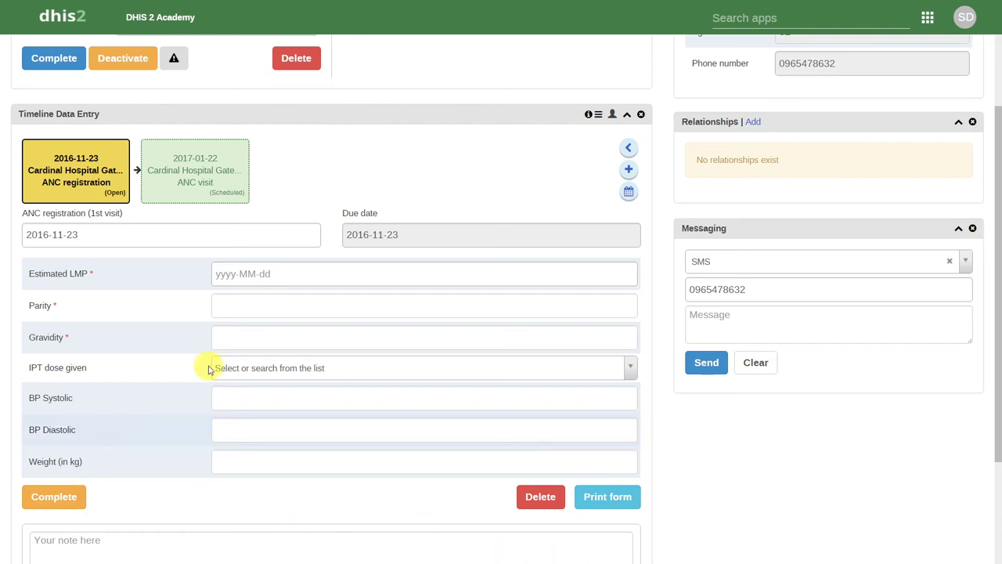
- Set the Estimated LMP to 5 October 2016
{"action": "left_click", "coordinate": [340, 275]}
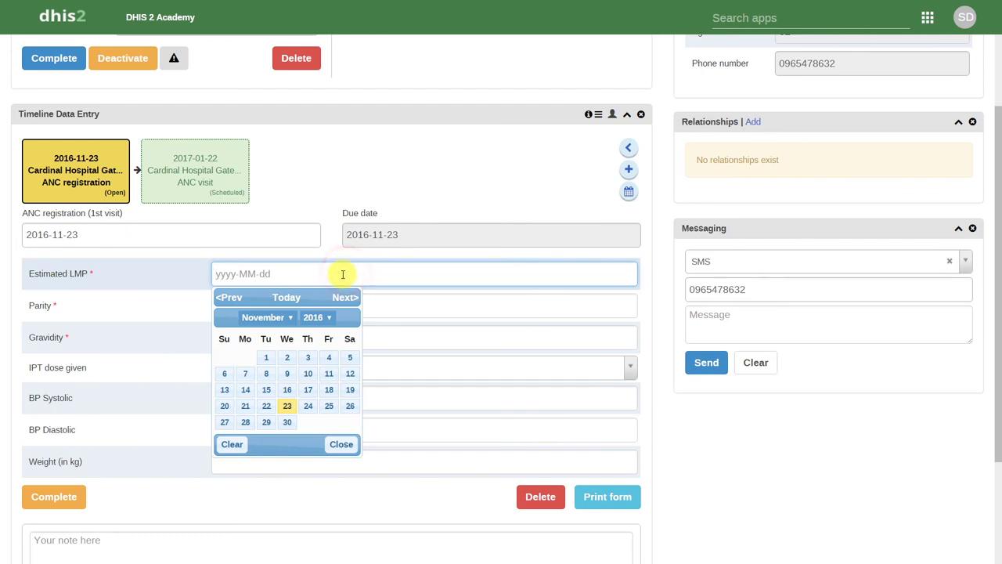
{"action": "left_click", "coordinate": [229, 301]}
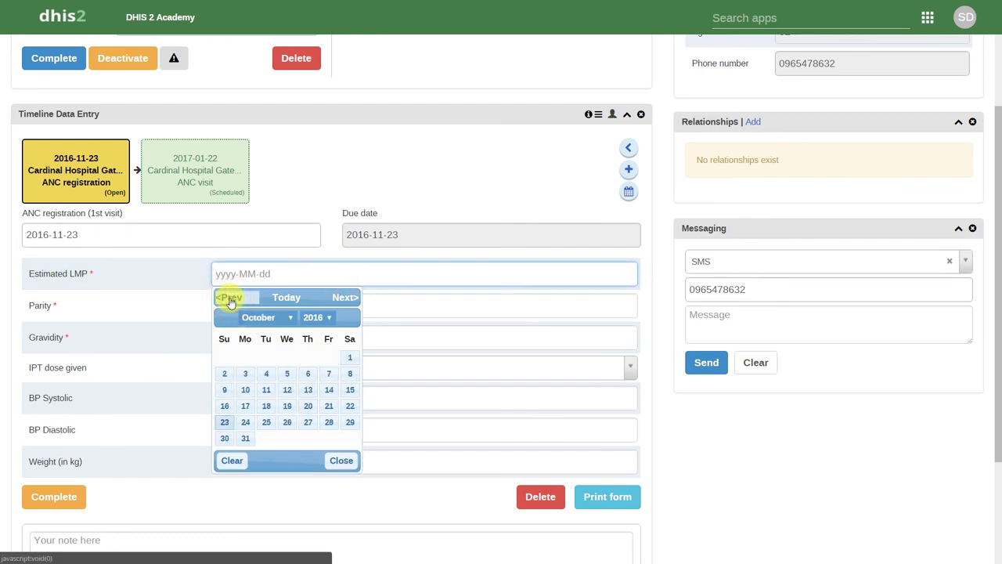
{"action": "left_click", "coordinate": [287, 376]}
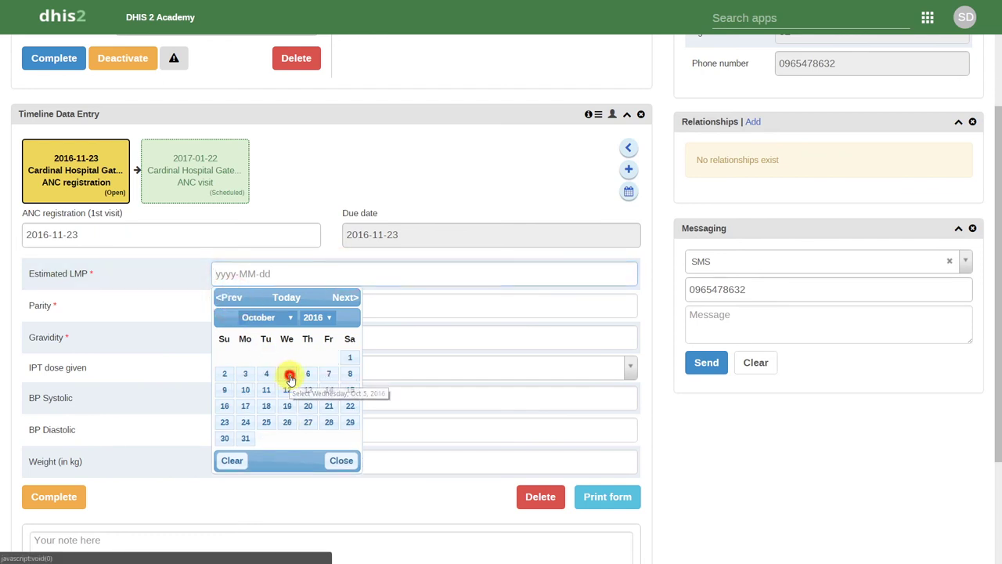
{"action": "left_click", "coordinate": [158, 335]}
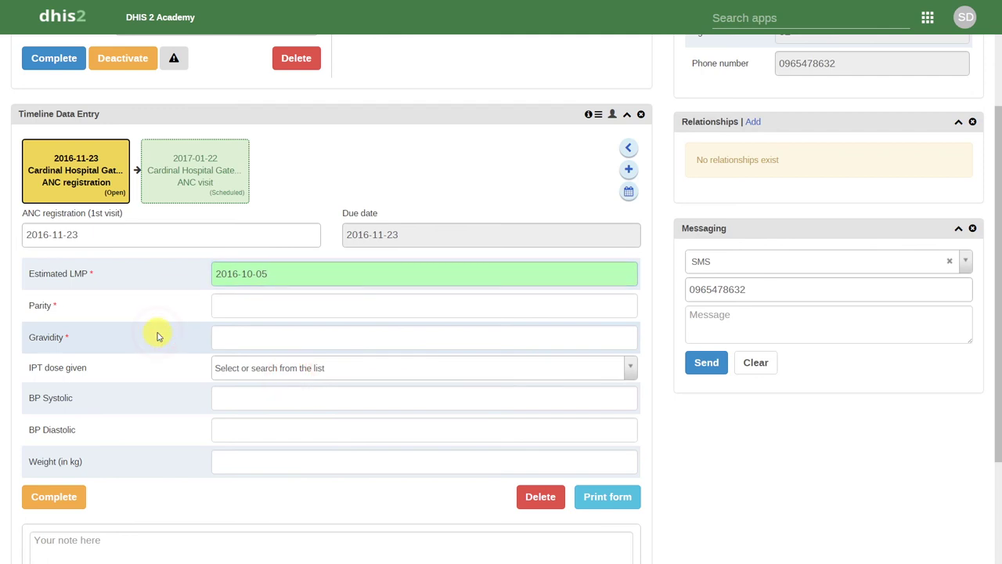
- Enter Parity 1 and Gravidity 1, and choose IPT dose 01
{"action": "left_click", "coordinate": [234, 309]}
{"action": "type", "text": "1"}
{"action": "key", "text": "Tab"}
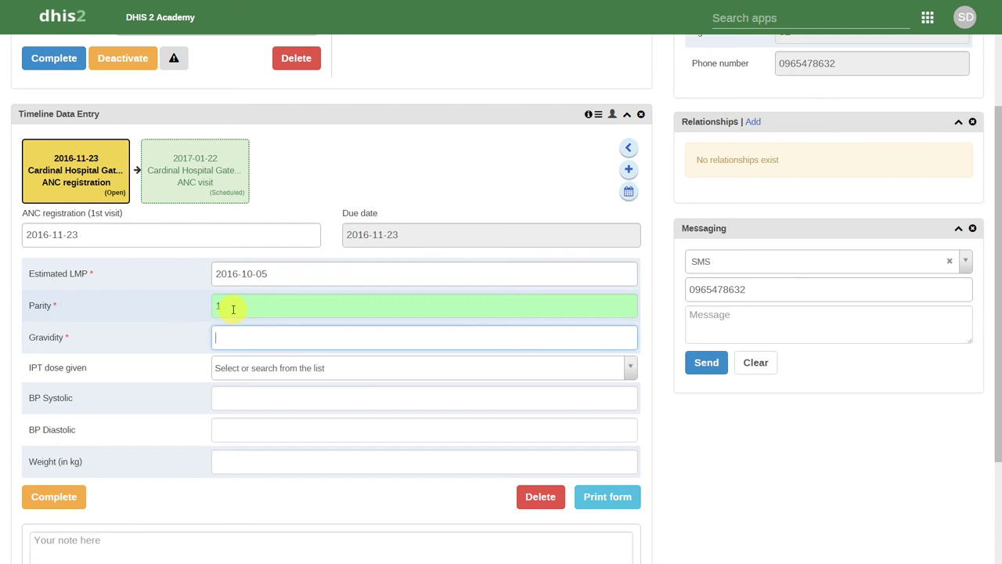
{"action": "type", "text": "1"}
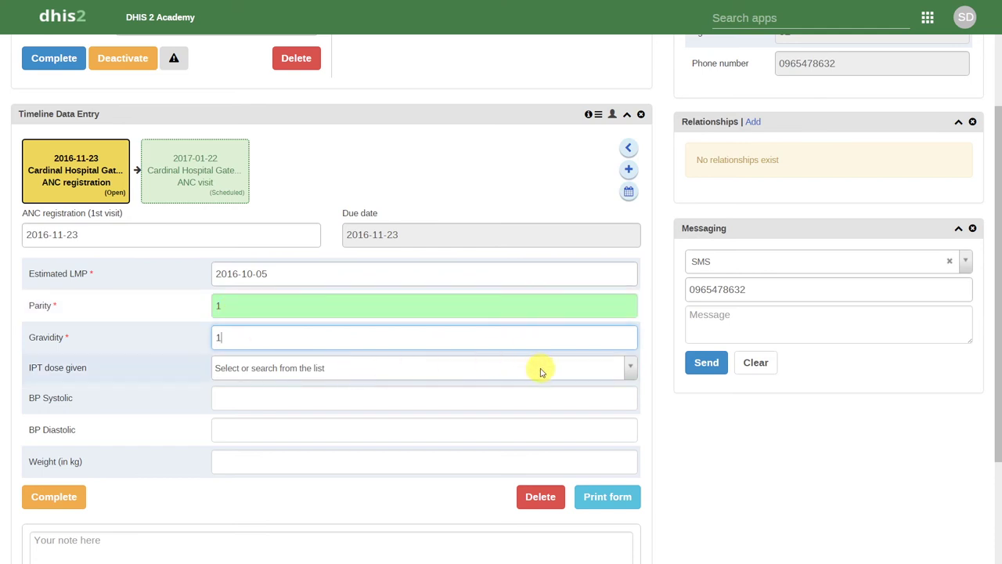
{"action": "left_click", "coordinate": [623, 374]}
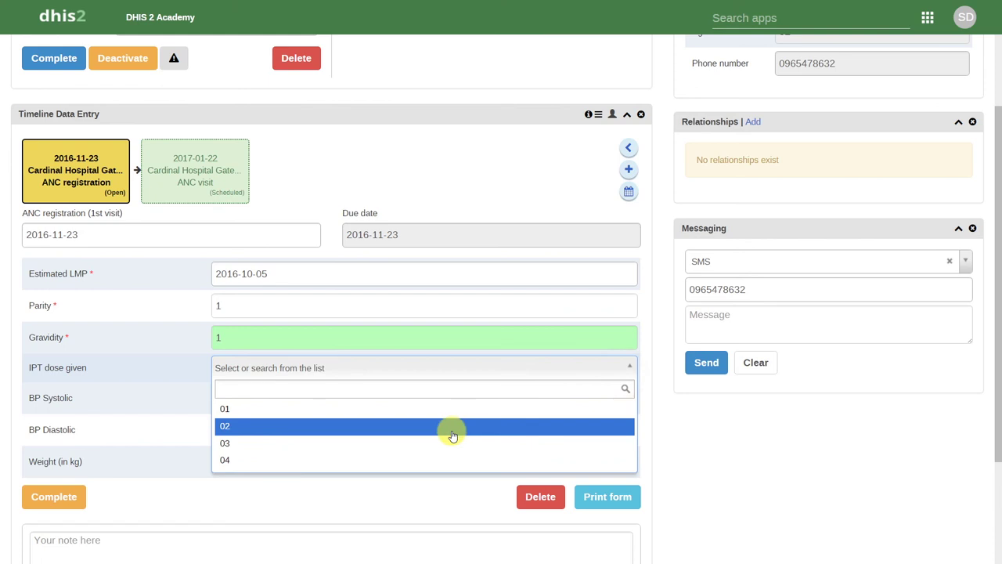
{"action": "left_click", "coordinate": [436, 412]}
{"action": "left_click", "coordinate": [359, 392]}
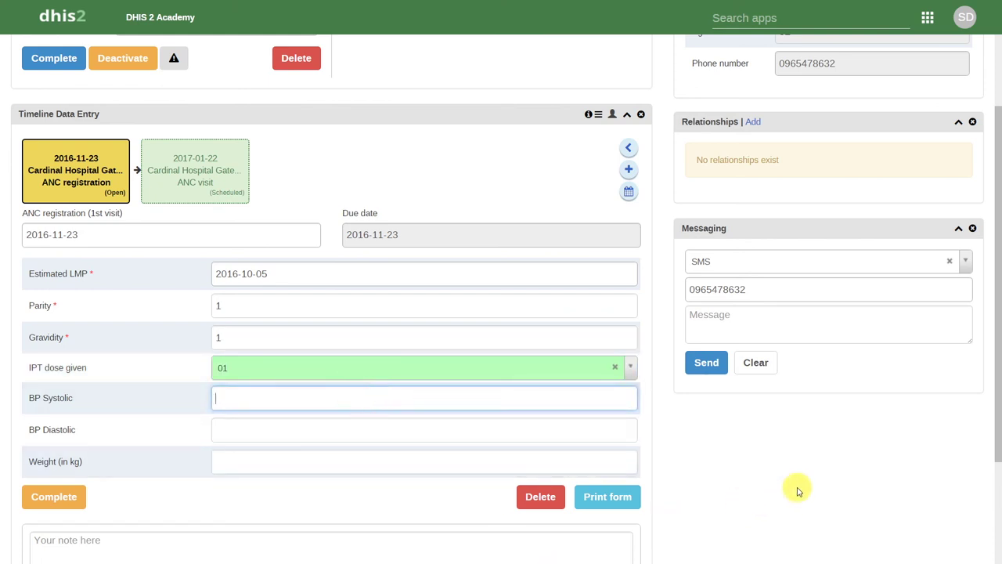
- Enter BP Systolic 133, BP Diastolic 96 and Weight 63 kg
{"action": "type", "text": "133"}
{"action": "key", "text": "Tab"}
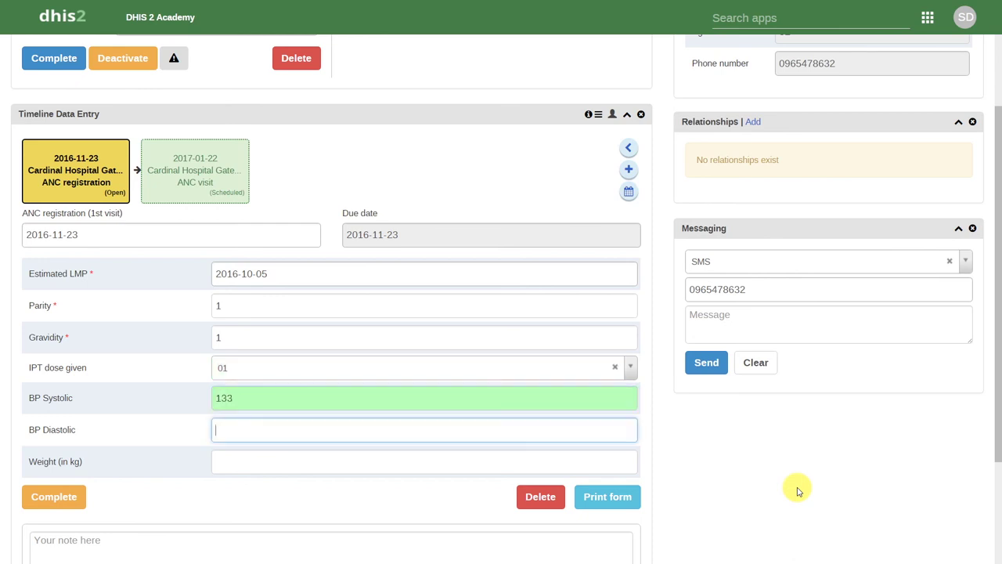
{"action": "type", "text": "96"}
{"action": "key", "text": "Tab"}
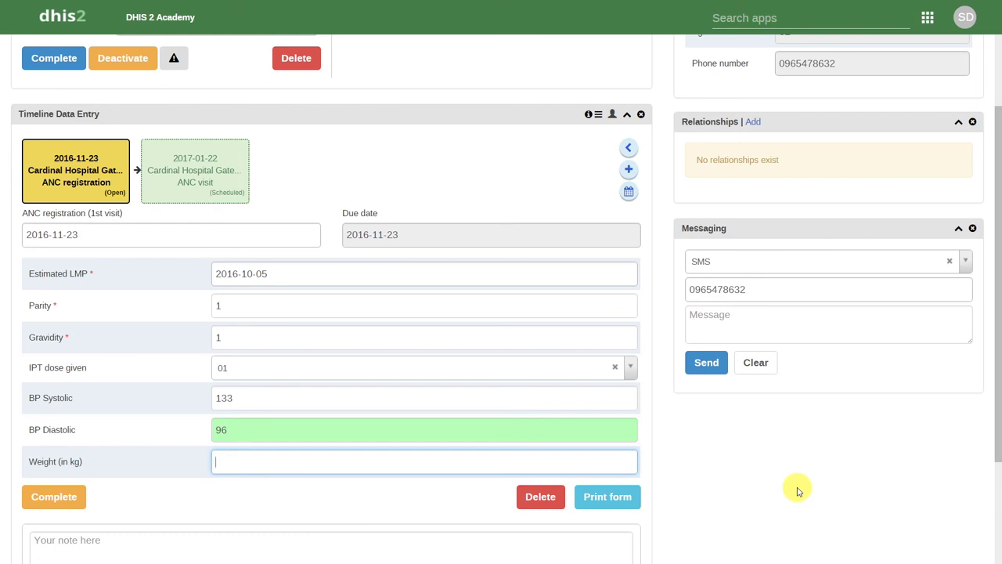
{"action": "type", "text": "63"}
{"action": "left_click", "coordinate": [797, 491]}
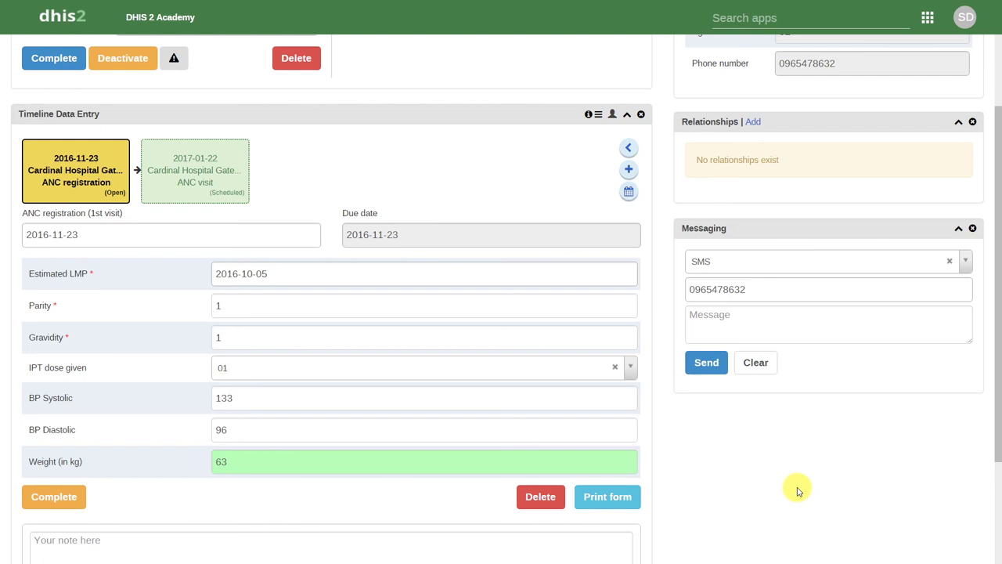
- Complete the 2016-11-23 ANC registration event and confirm the completion
{"action": "left_click", "coordinate": [69, 507]}
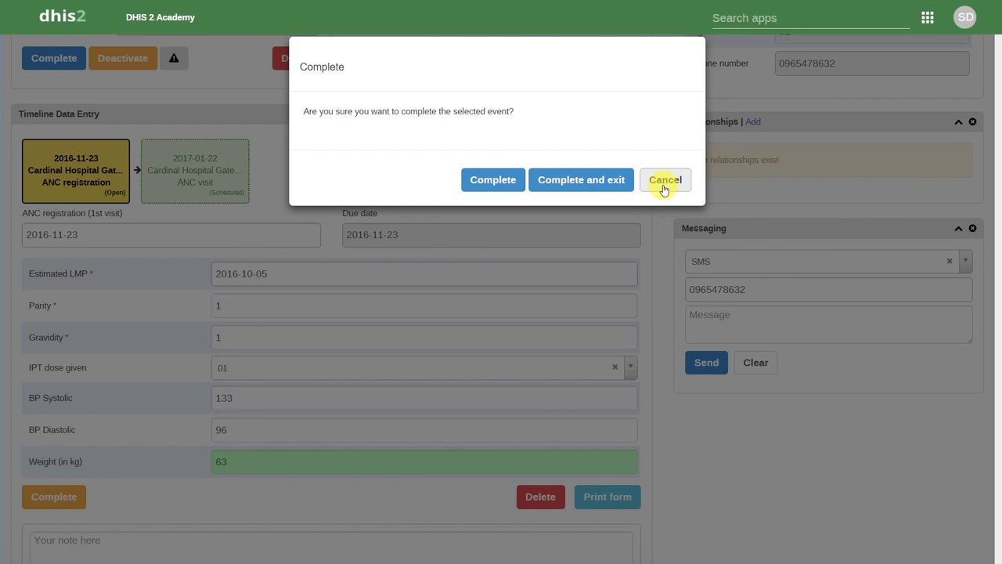
{"action": "left_click", "coordinate": [486, 188]}
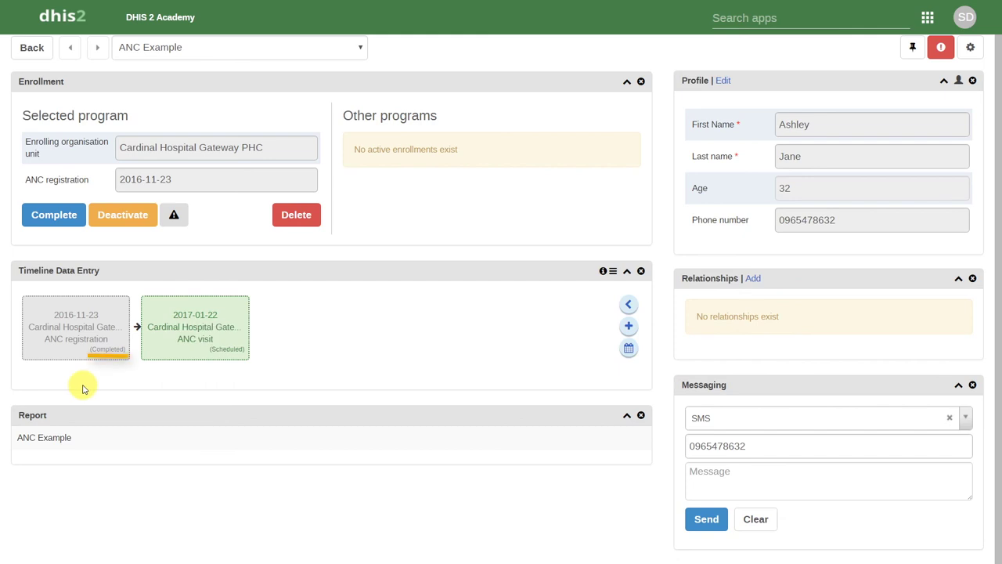
- Open the completed 2016-11-23 ANC registration card in the timeline to view its data
{"action": "mouse_move", "coordinate": [94, 352]}
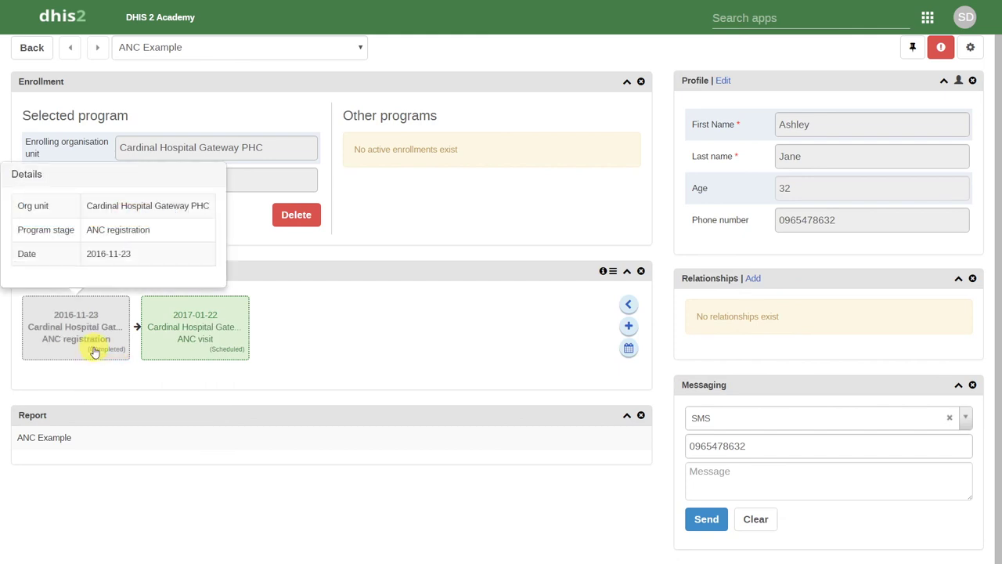
{"action": "left_click", "coordinate": [94, 352]}
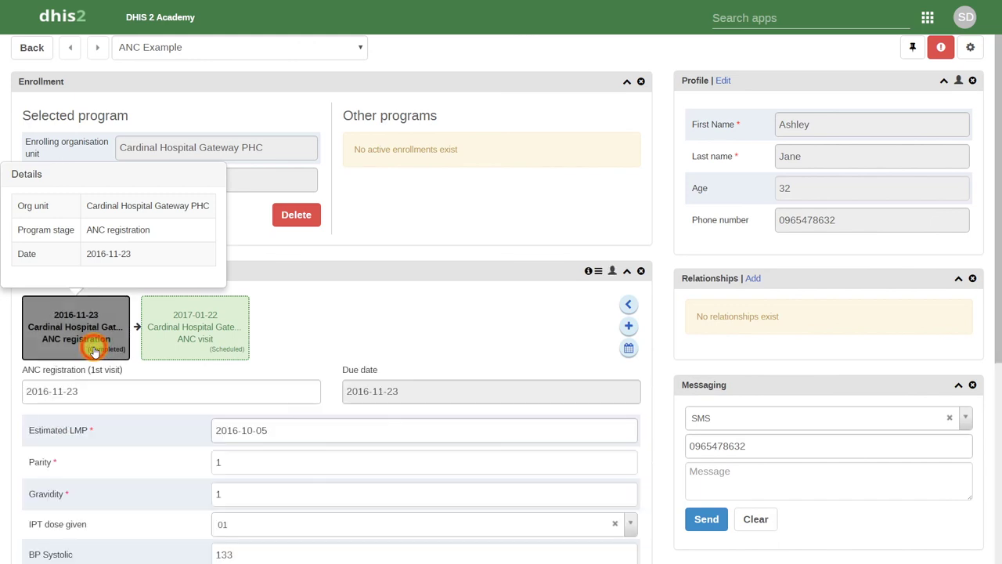